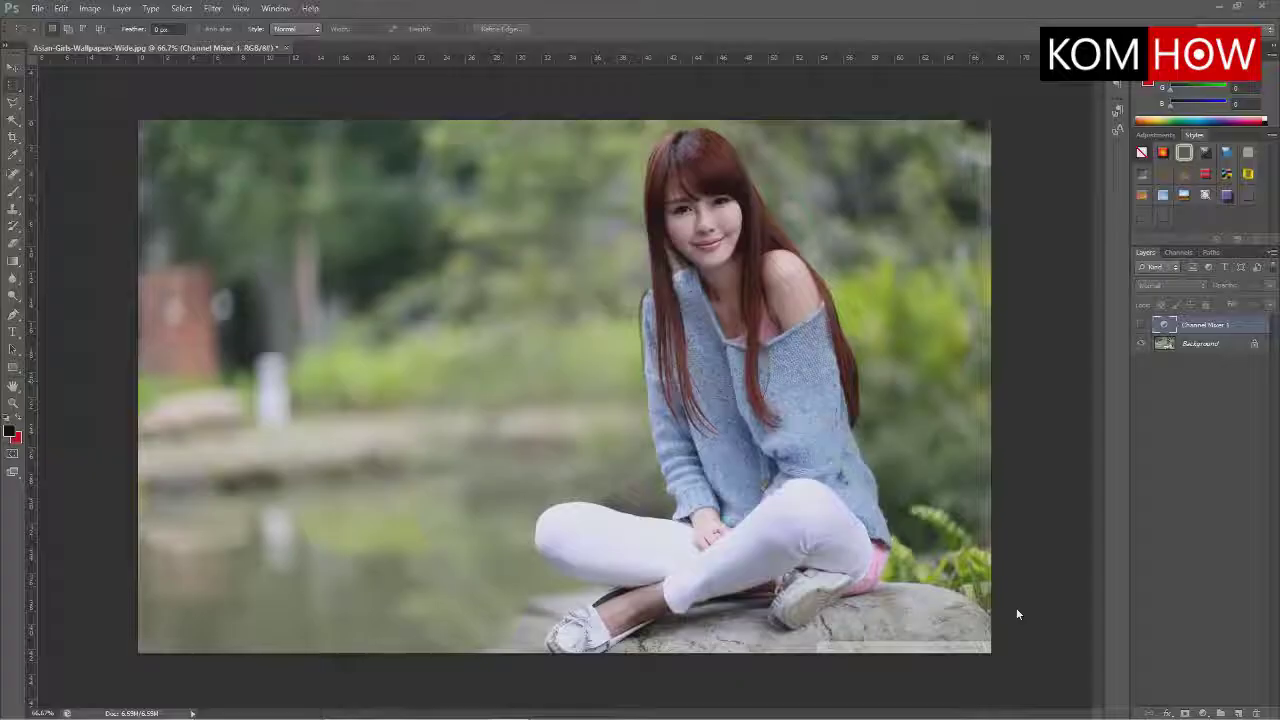
Convert the locked Background of the photo into an editable layer named Layer 0
left_click(37, 8)
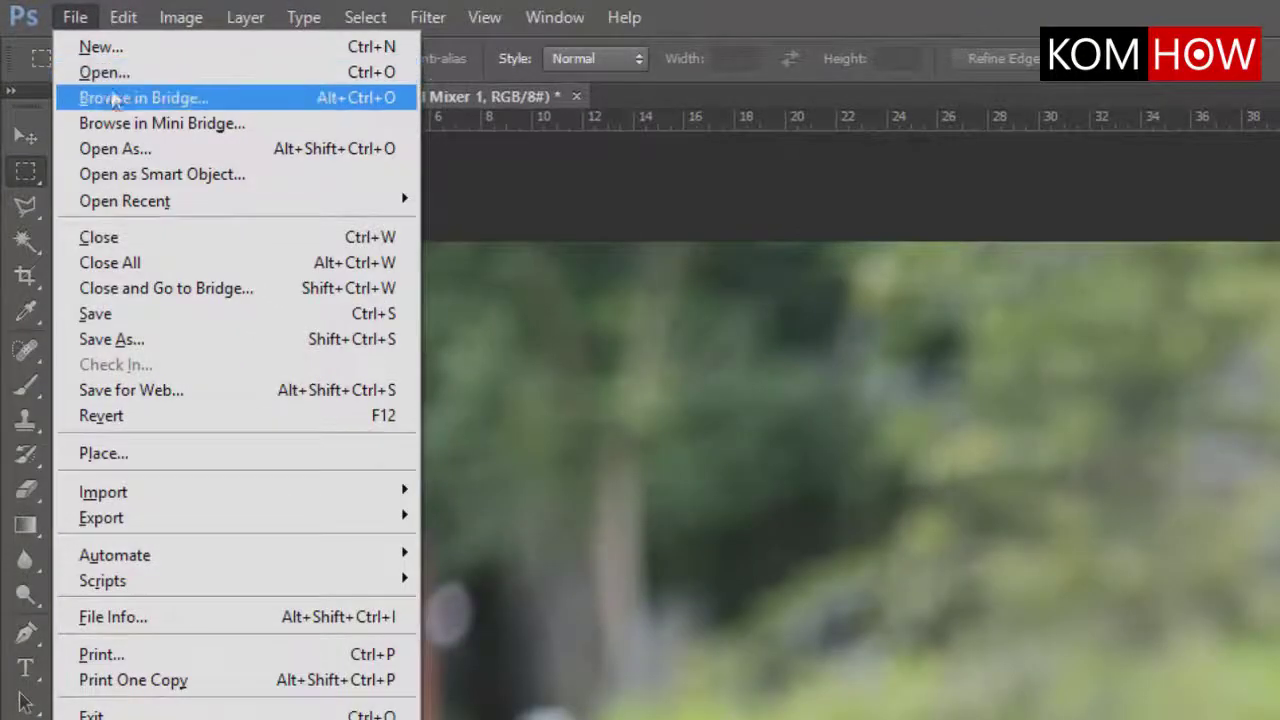
left_click(1276, 44)
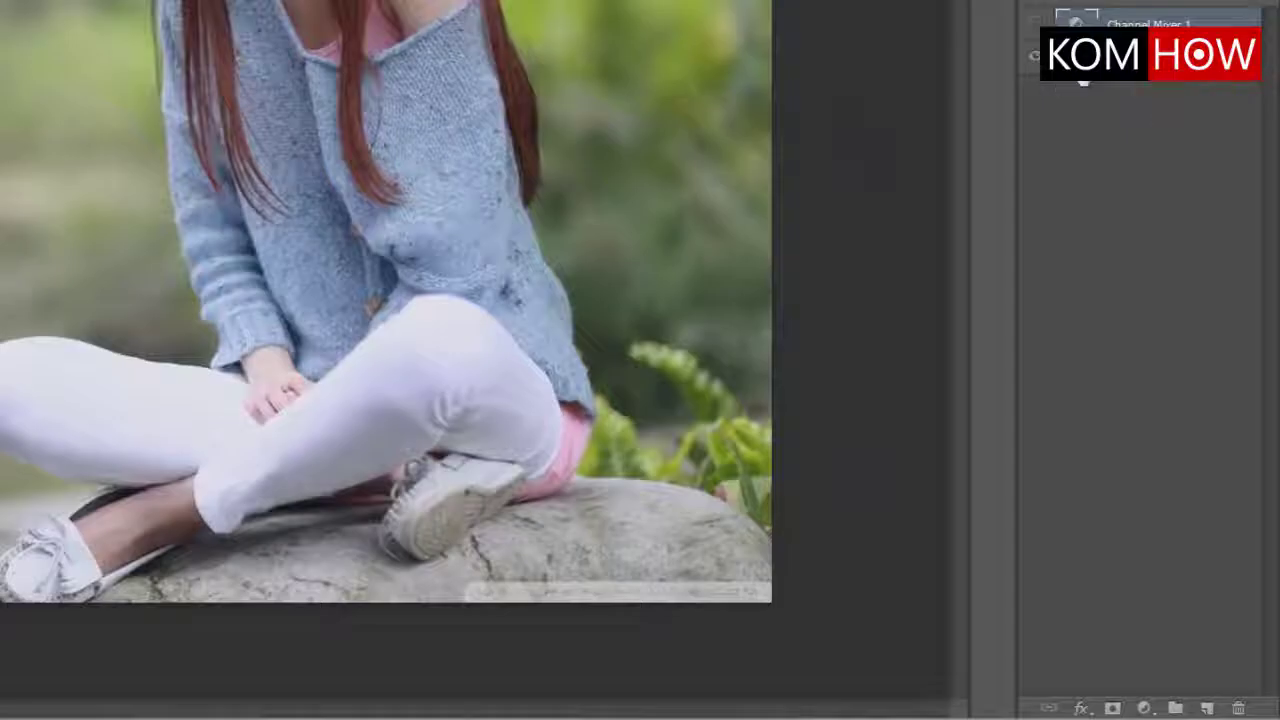
left_click(1150, 58)
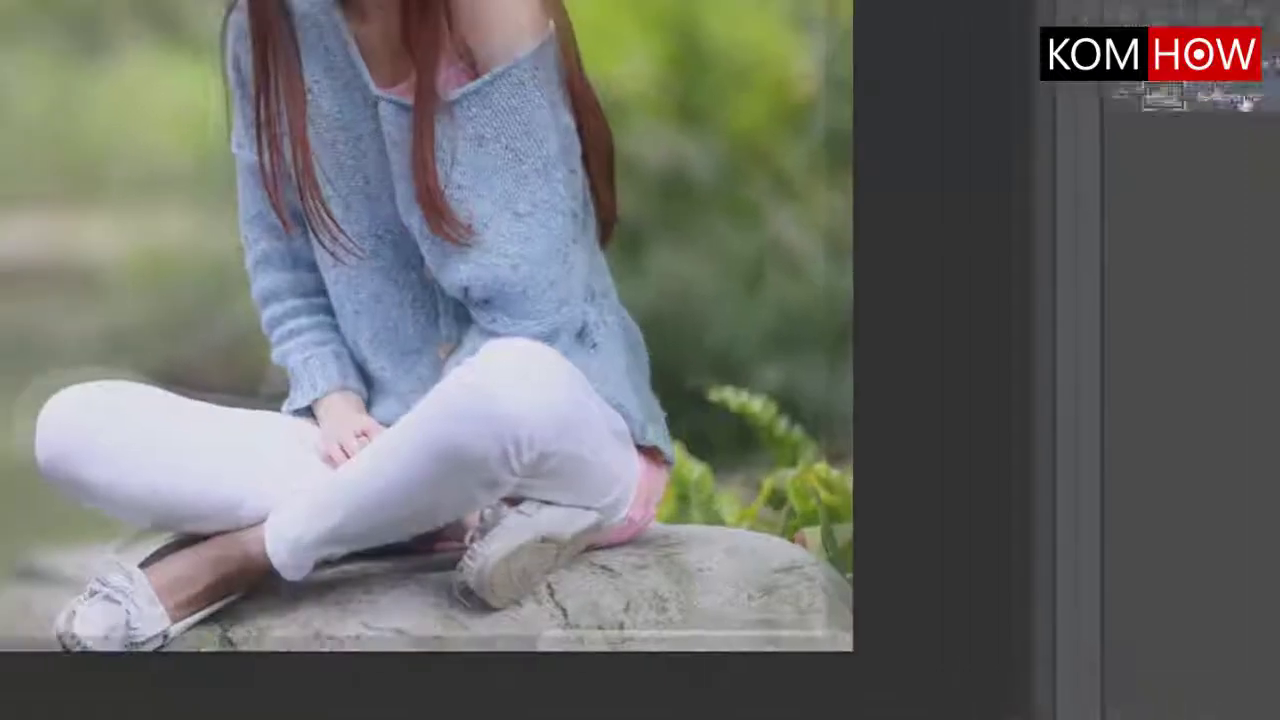
double_click(1150, 55)
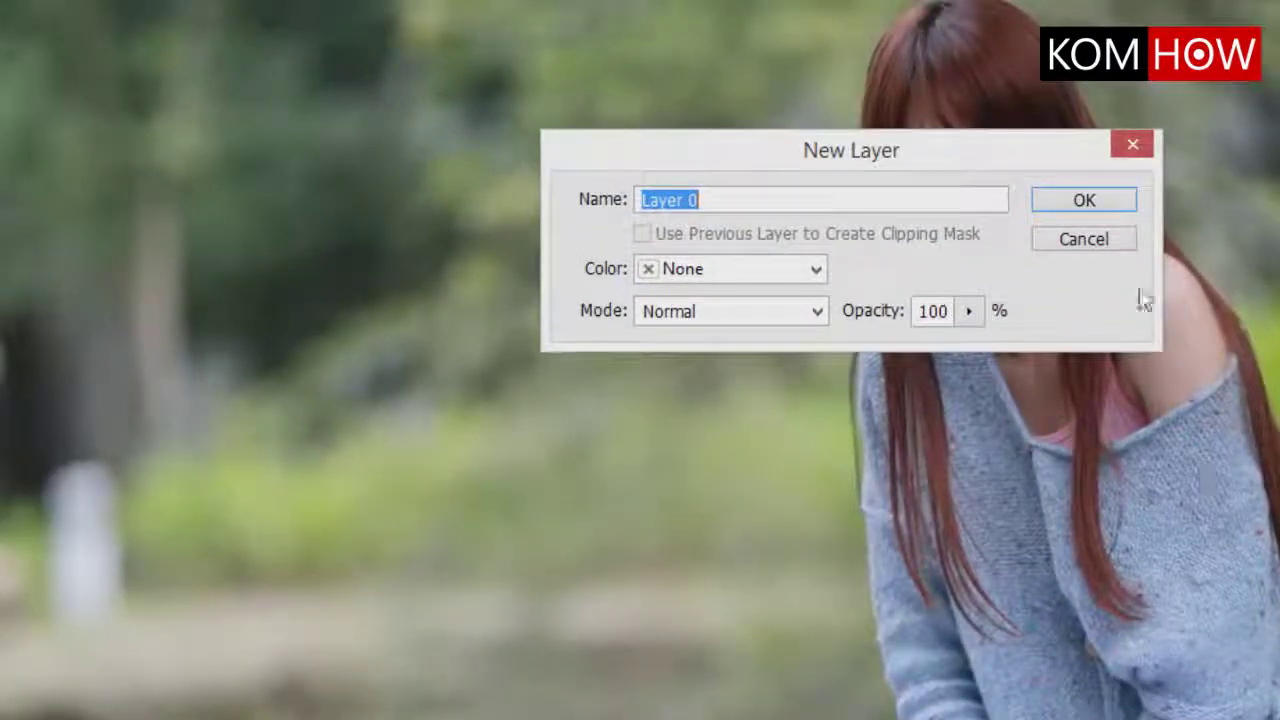
left_click(1103, 202)
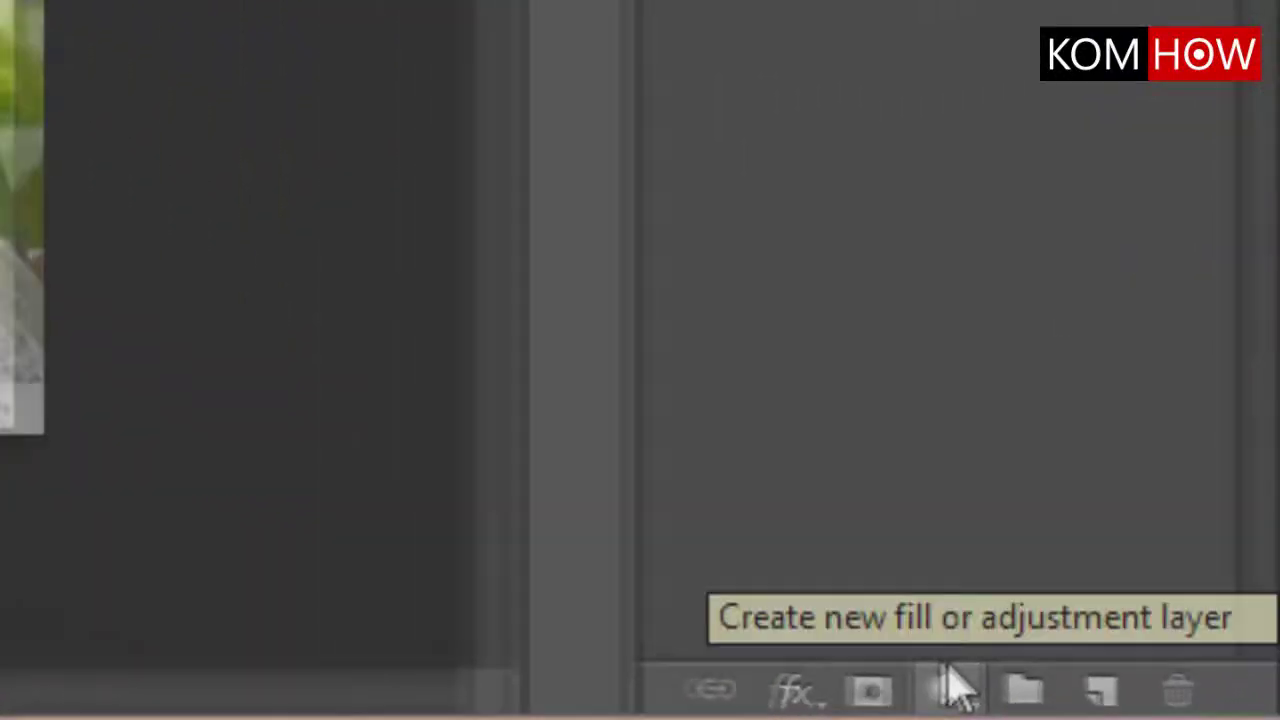
left_click(1110, 703)
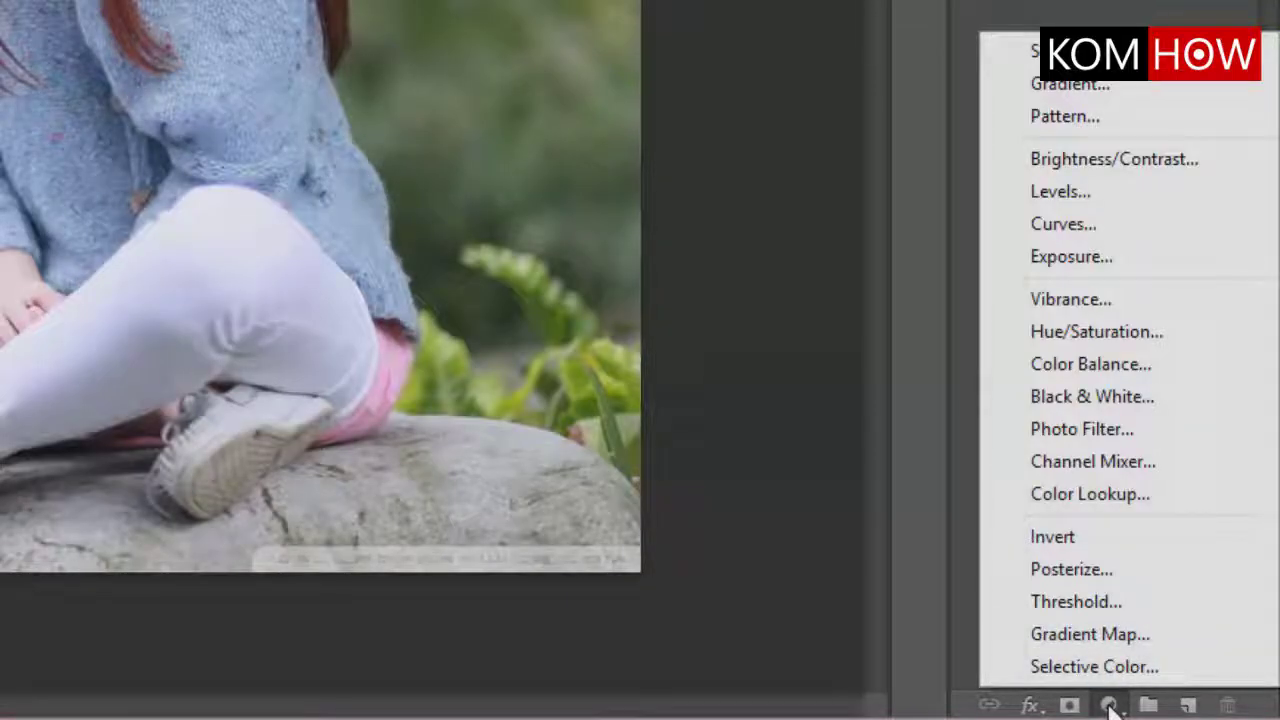
Add a Channel Mixer adjustment layer, move its Properties panel near the photo, and enable Monochrome
left_click(1120, 468)
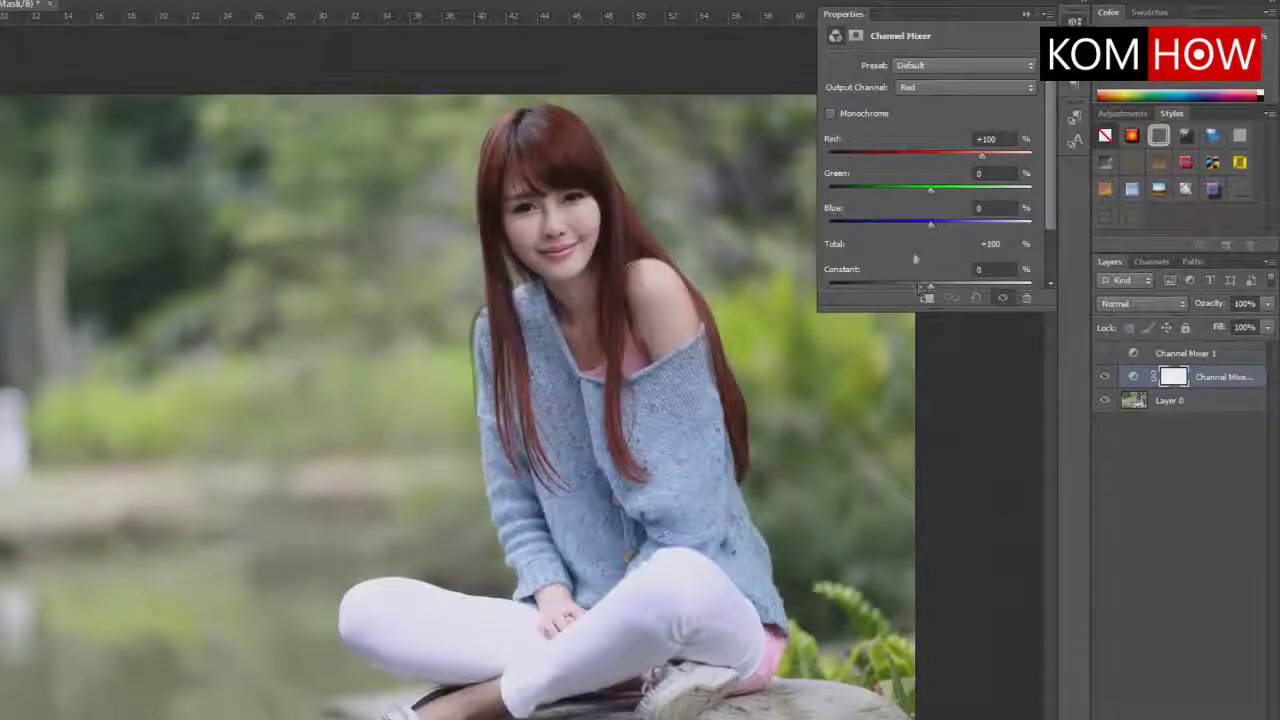
mouse_move(896, 20)
left_mouse_down()
mouse_move(873, 155)
mouse_move(890, 174)
left_mouse_up()
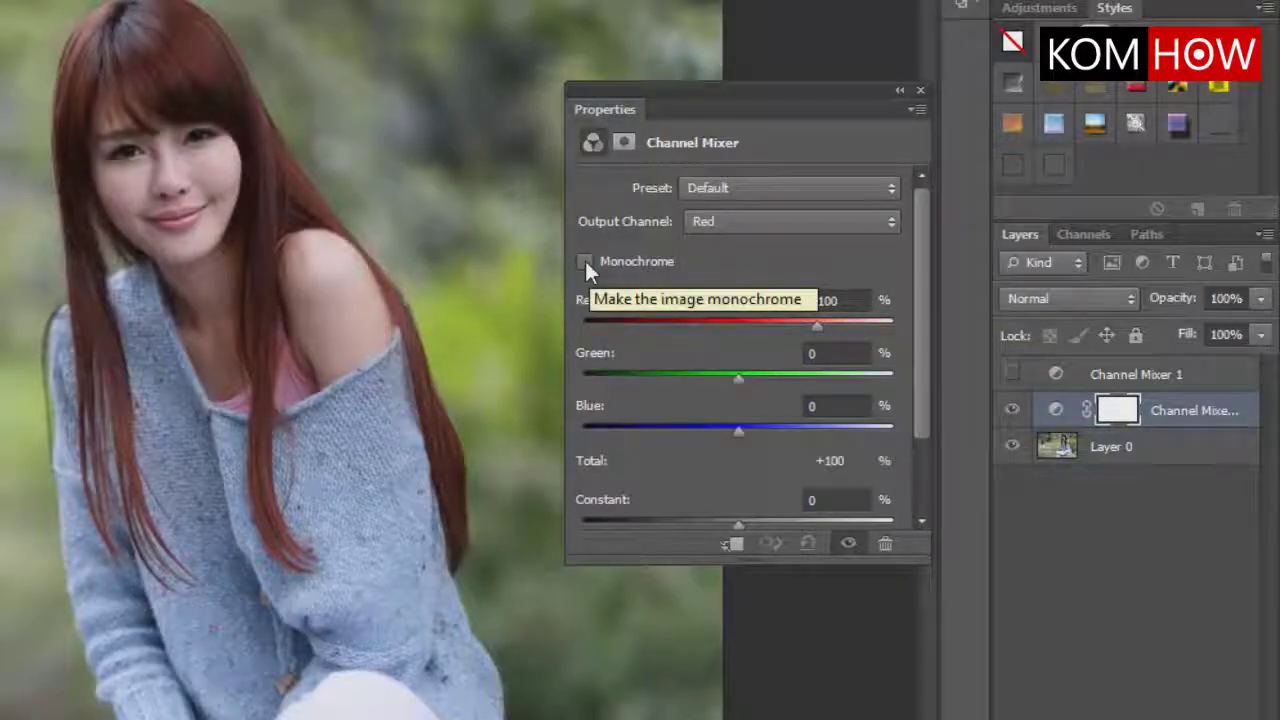
left_click(585, 261)
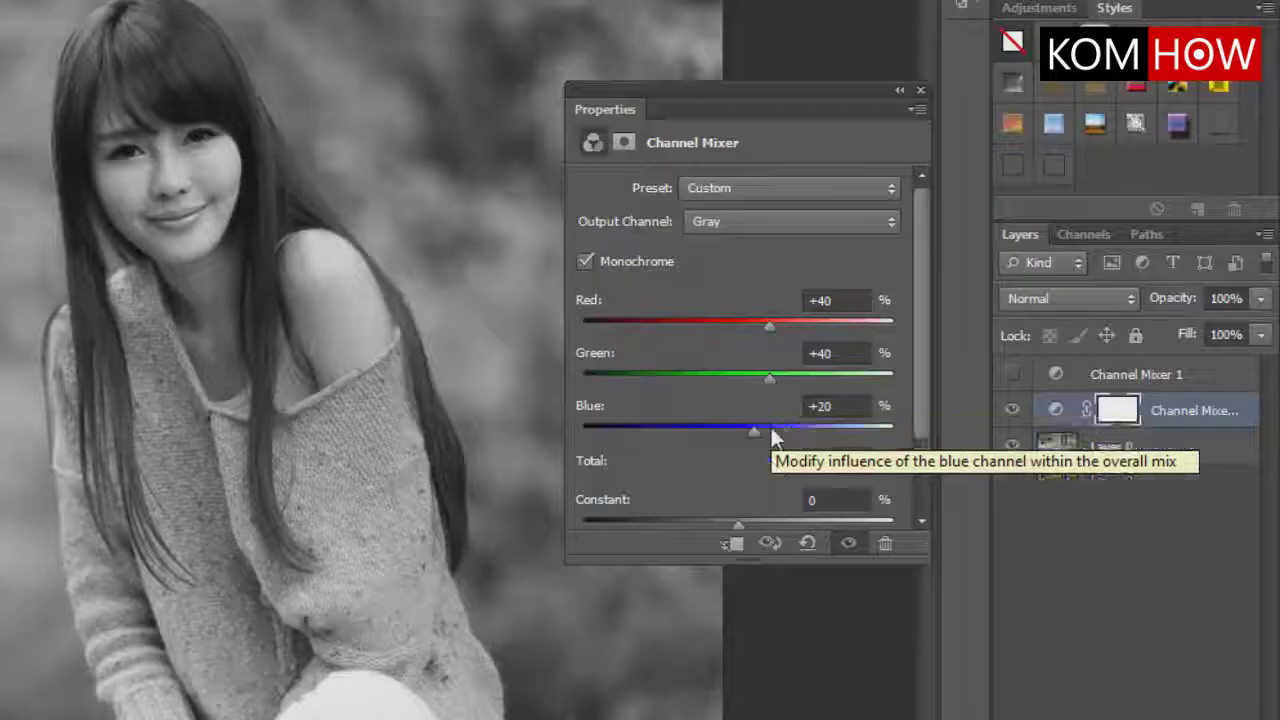
Set the mix to Red +25 and Green +55 so the total reads +100%
left_click_drag(770, 329, 758, 325)
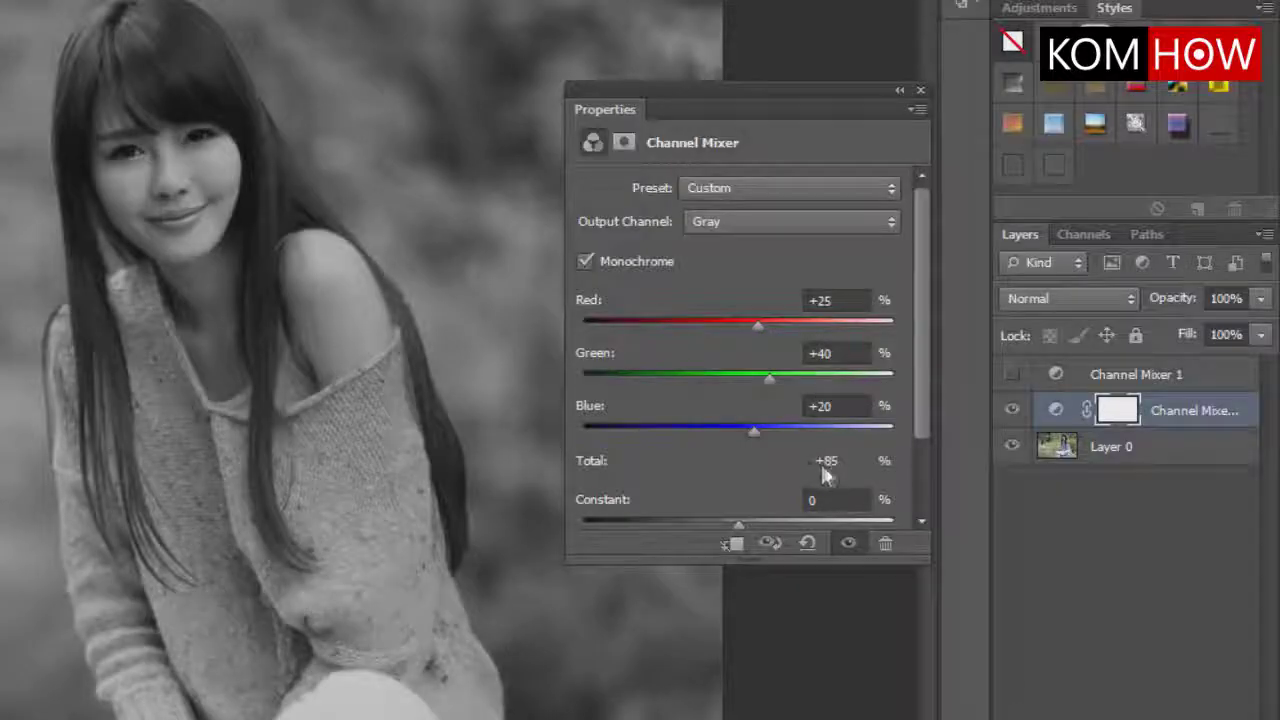
left_click_drag(769, 379, 775, 379)
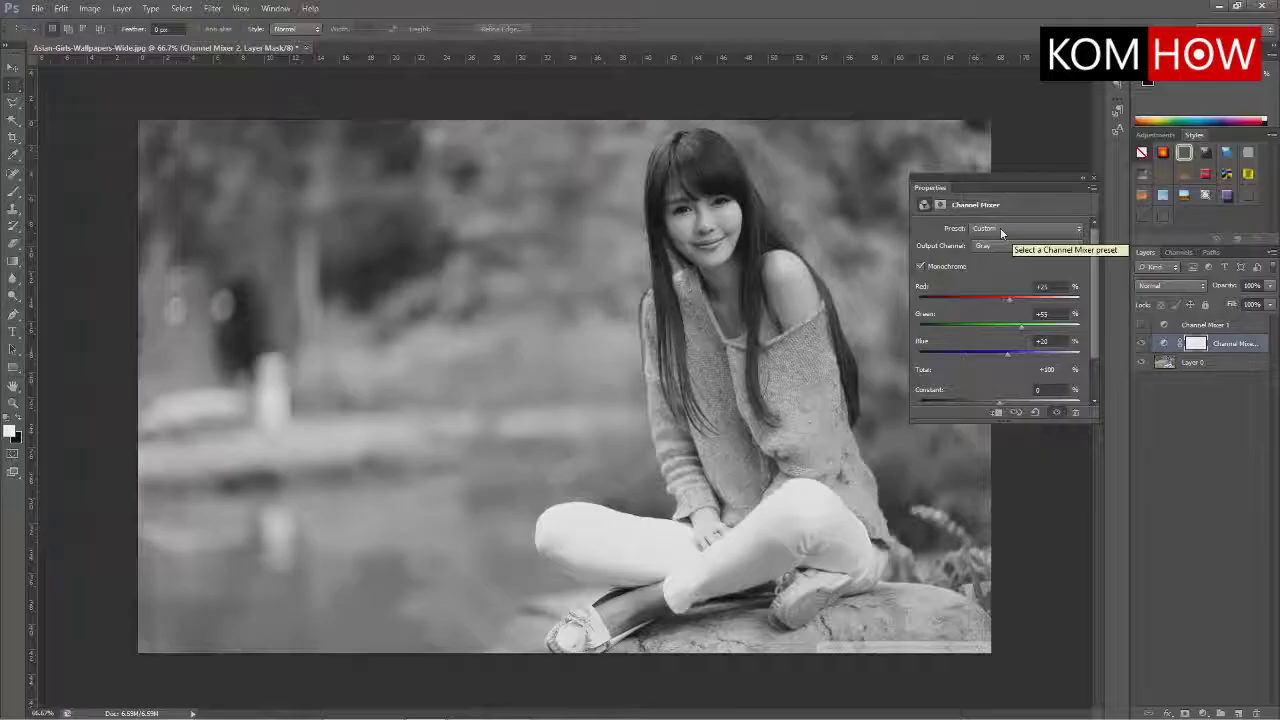
Apply the Black & White with Green Filter (RGB) Channel Mixer preset
left_click(1000, 227)
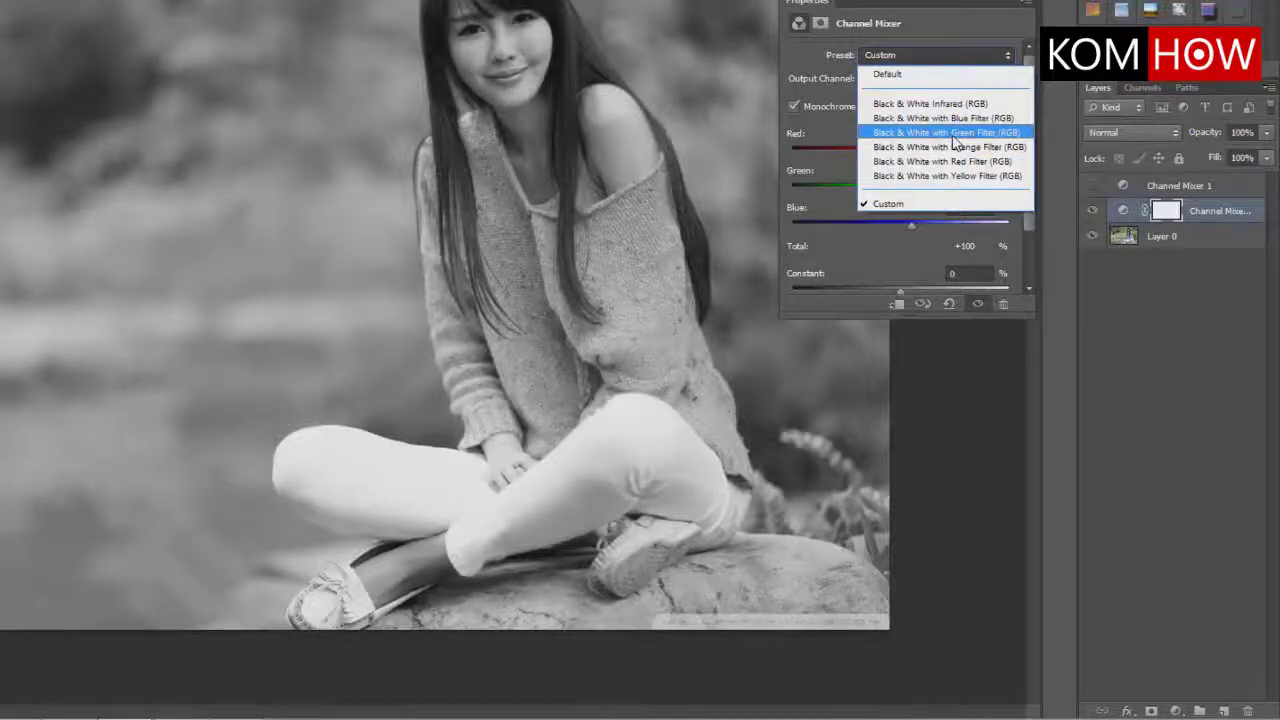
left_click(953, 135)
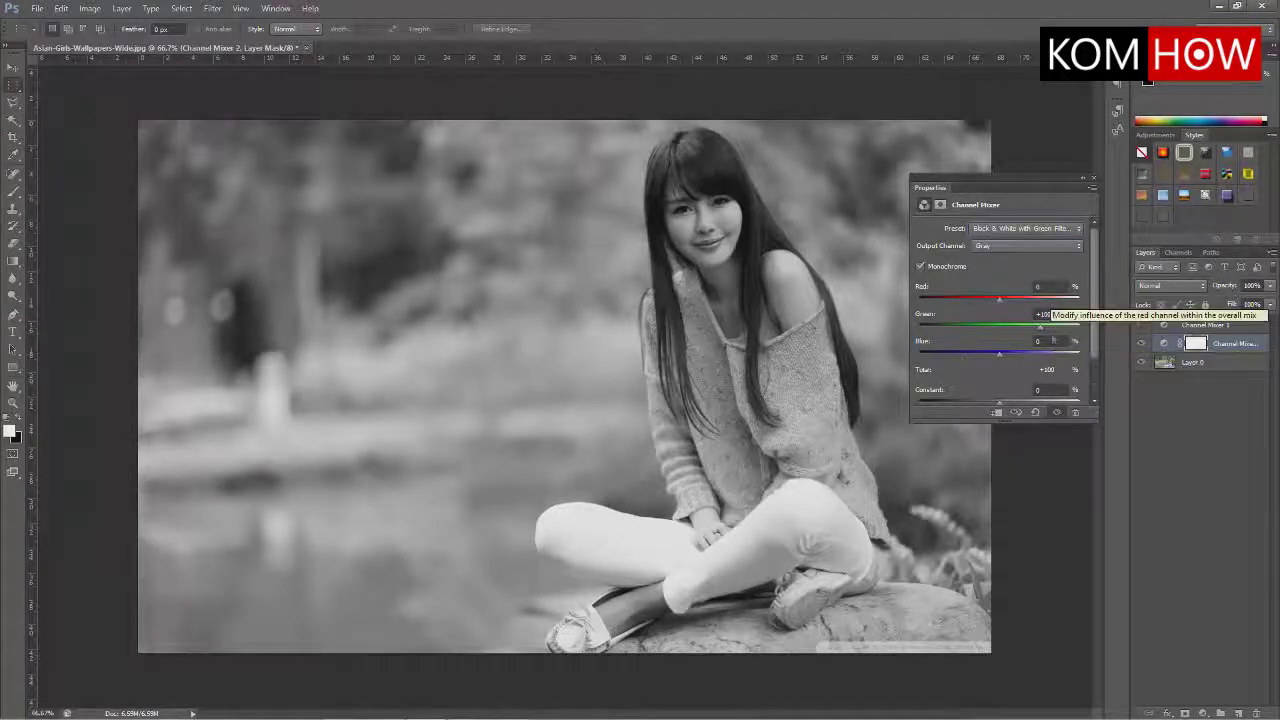
mouse_move(1045, 370)
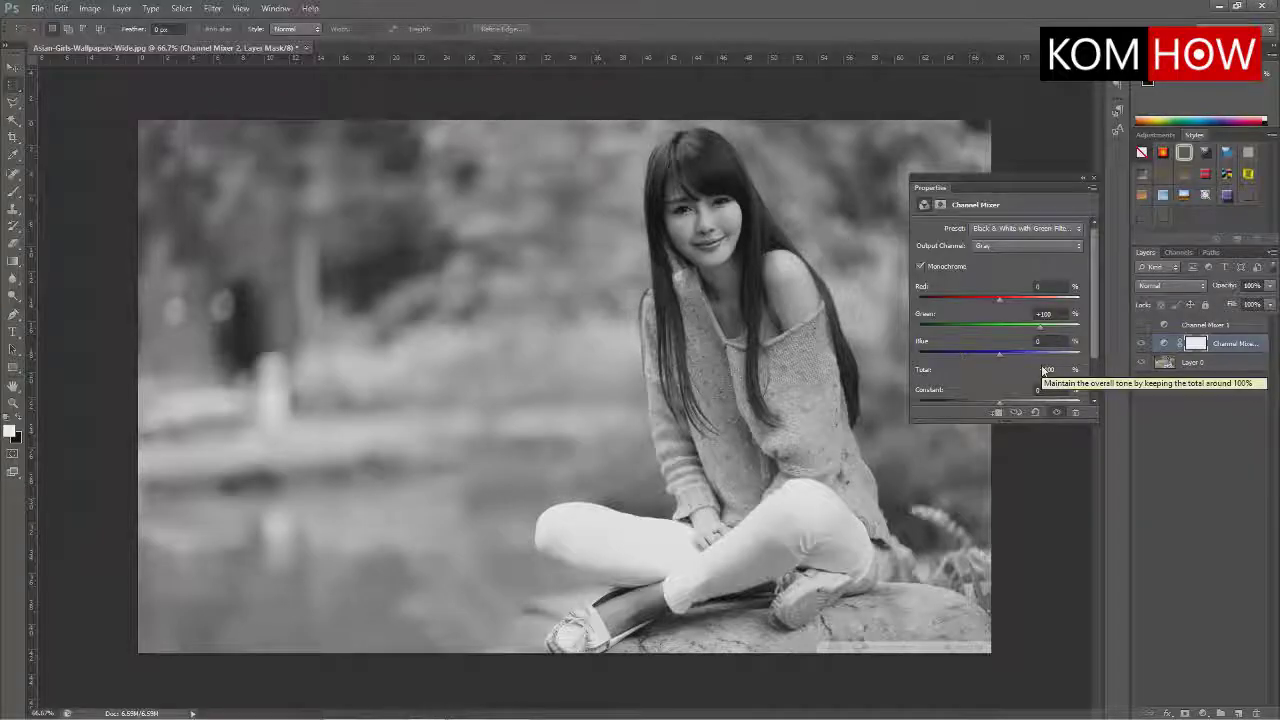
left_click(1036, 230)
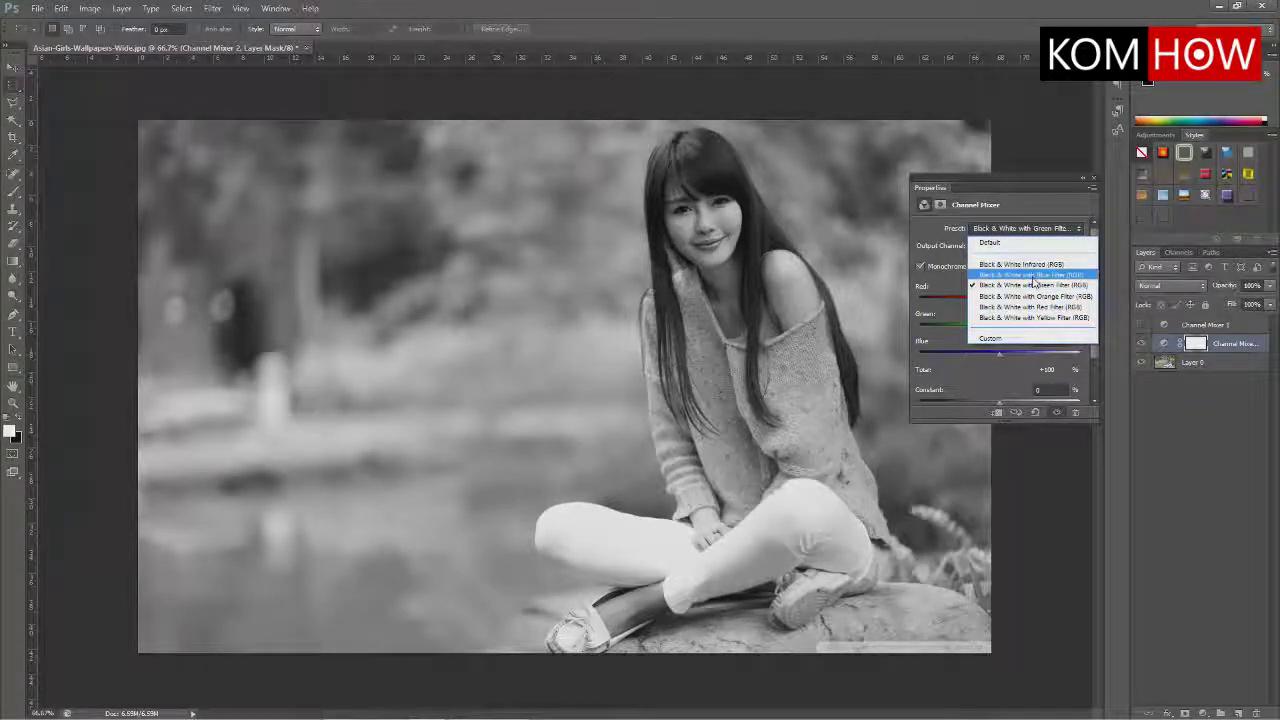
Try the Blue Filter preset, settle on Black & White with Red Filter, then hide the layer to compare
left_click(1033, 275)
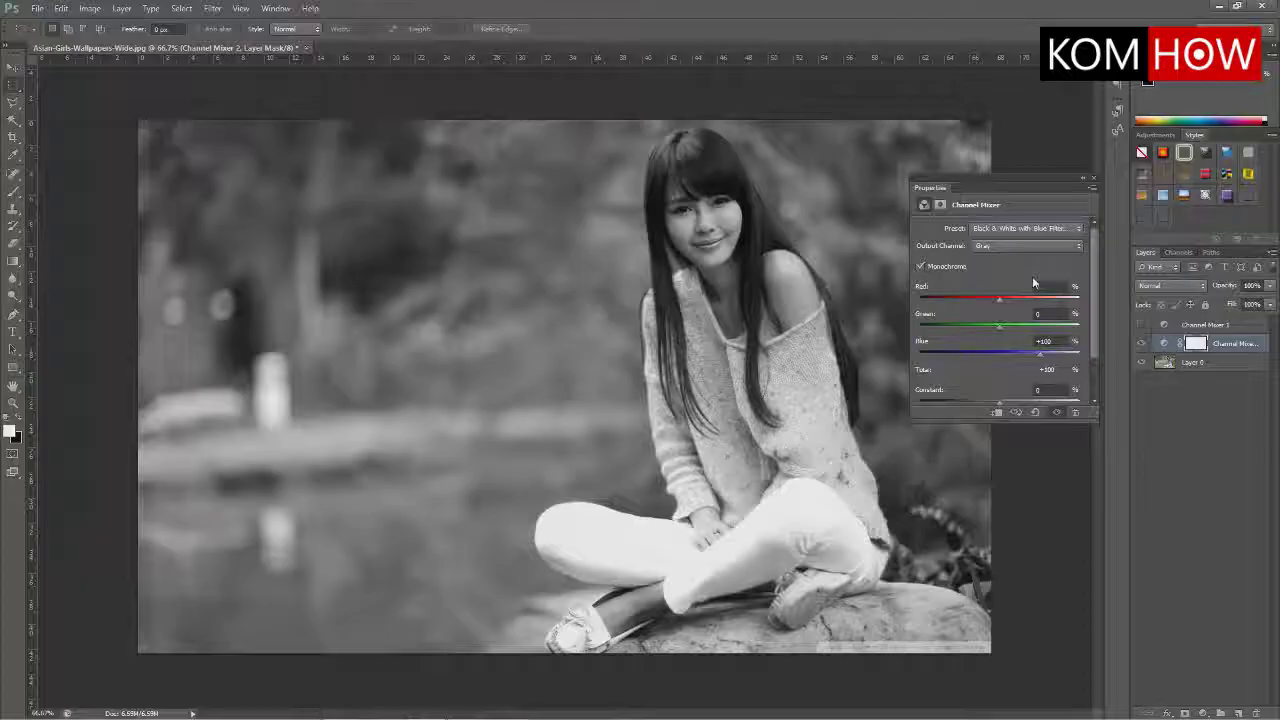
left_click(1034, 229)
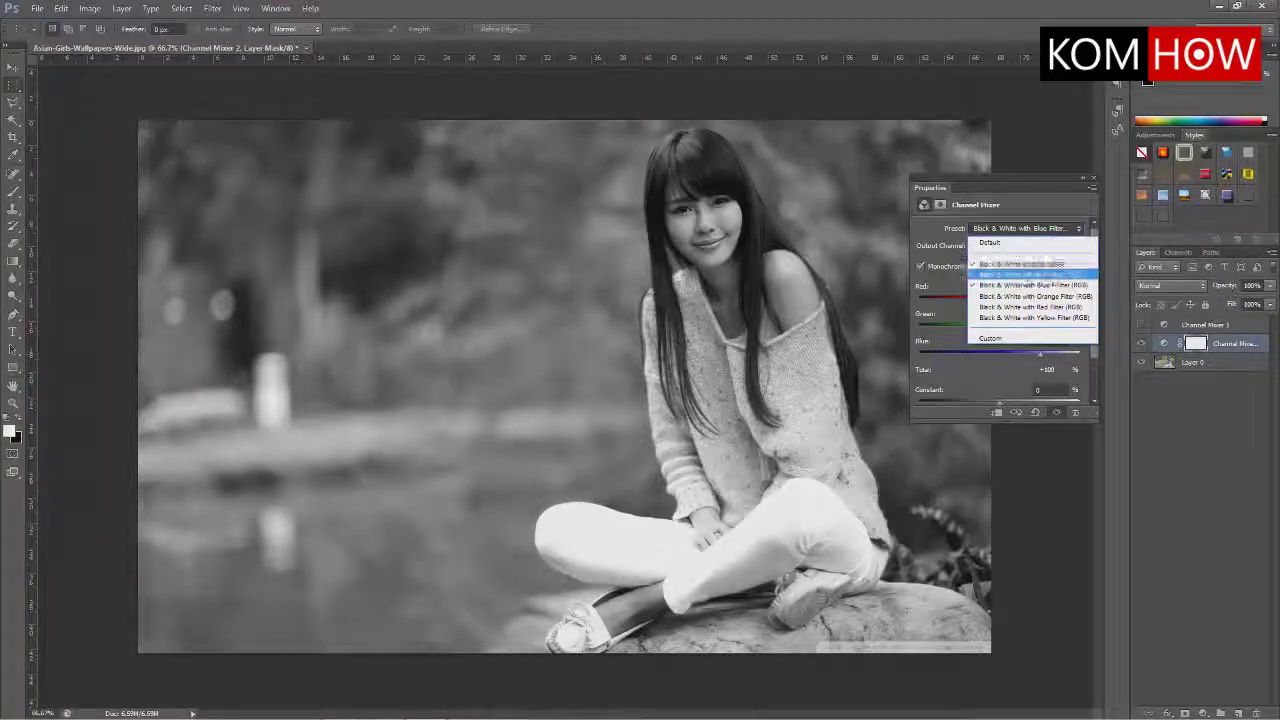
left_click(1020, 307)
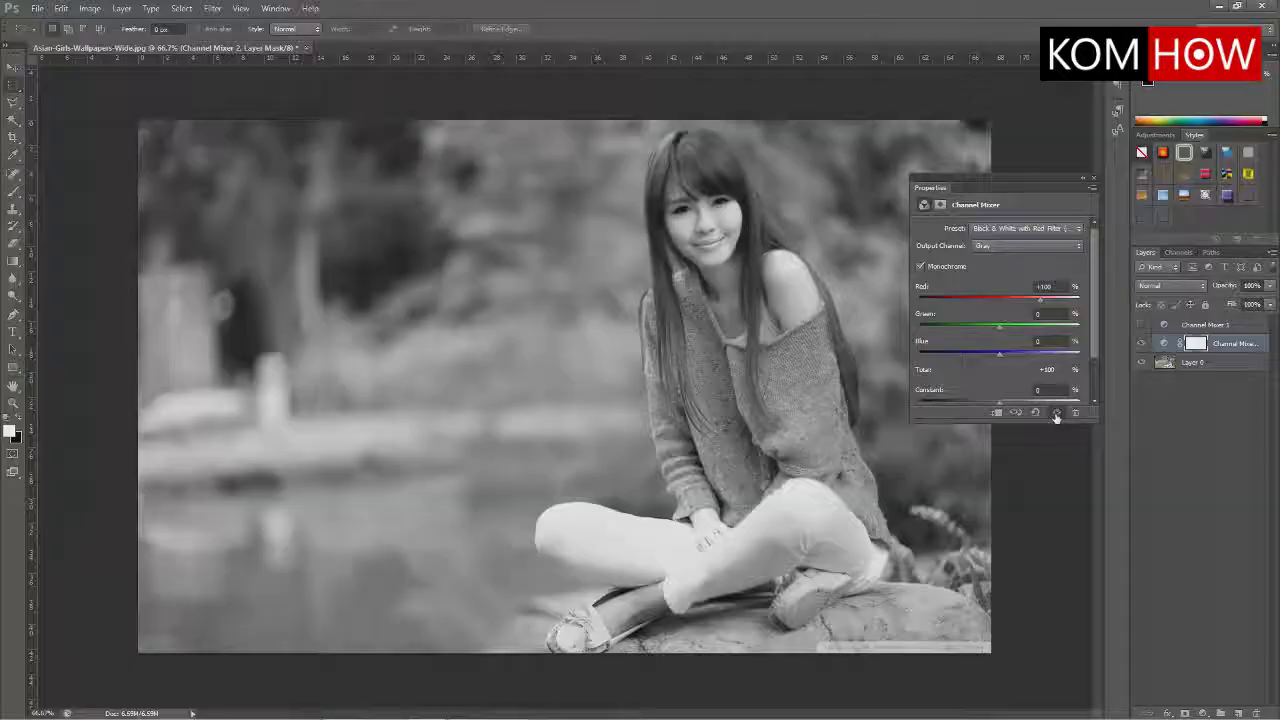
left_click(1056, 414)
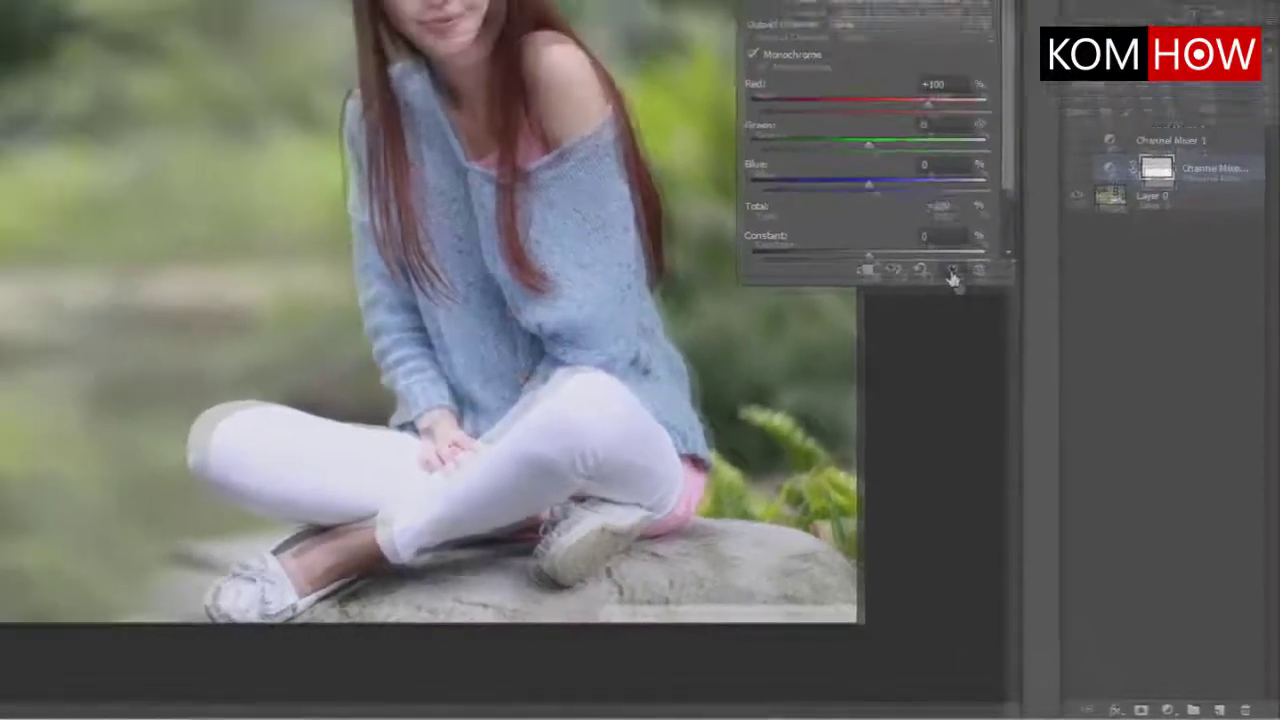
left_click(861, 146)
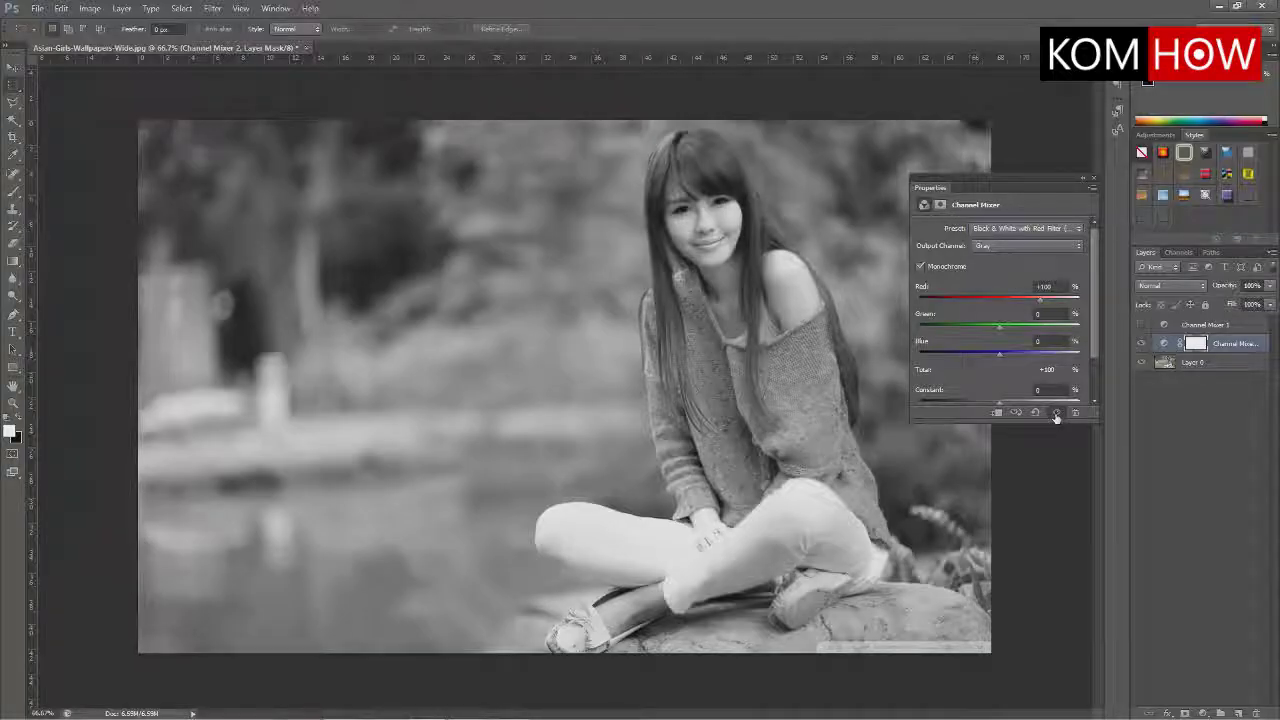
left_click(1056, 415)
left_click(1056, 415)
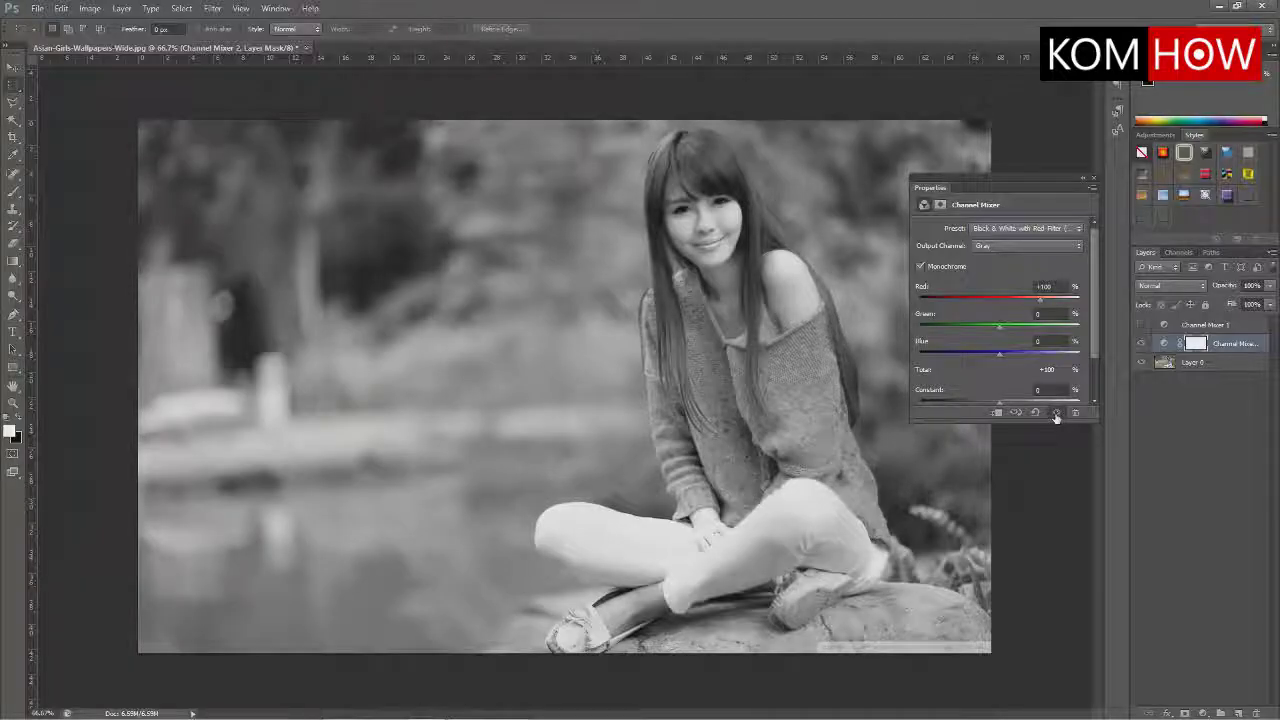